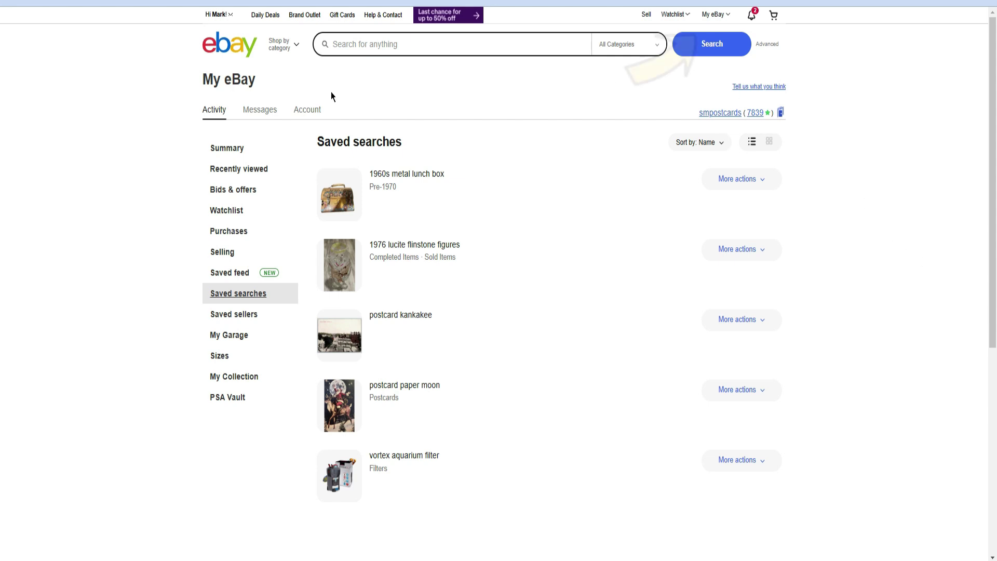
# Open the saved searches list and run a search for "Postcard Golden Gate Bridge" in all categories.
pyautogui.moveTo(722, 20)
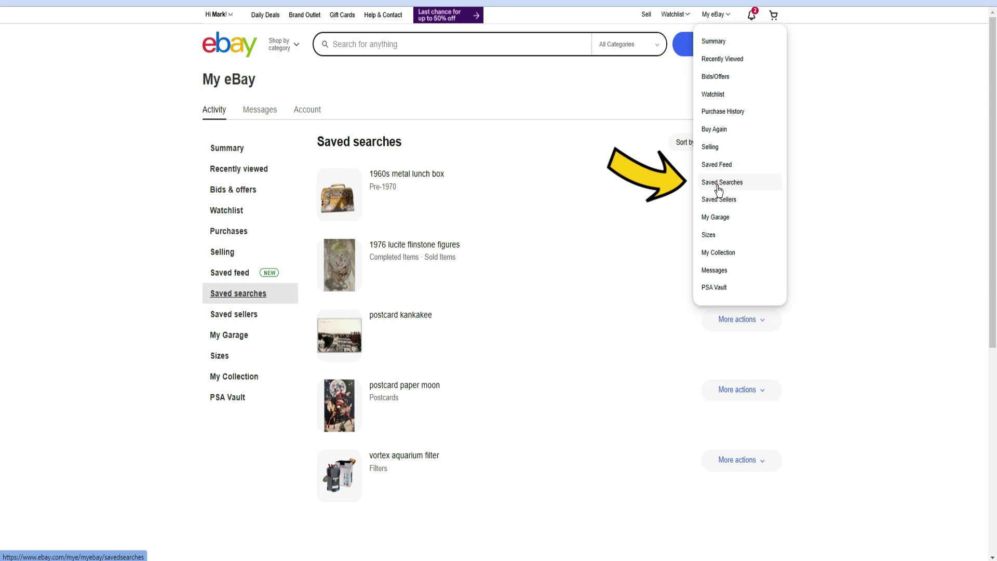
pyautogui.click(717, 186)
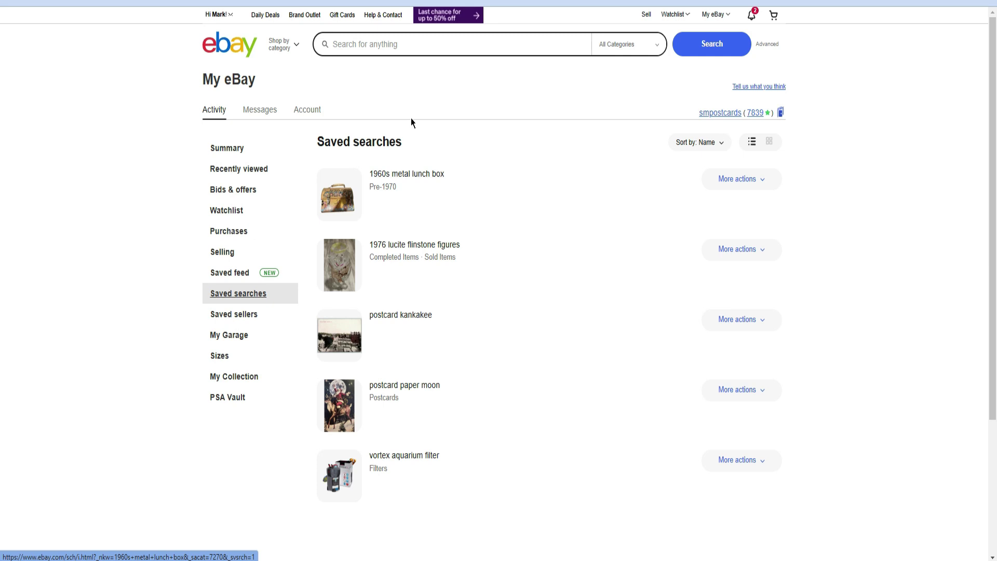
pyautogui.click(415, 48)
pyautogui.click(415, 48)
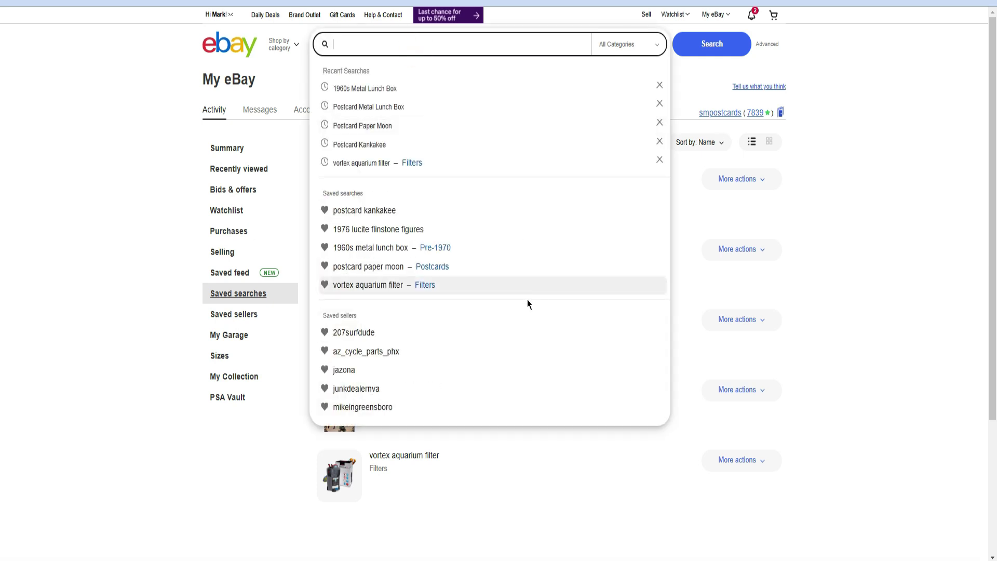
pyautogui.write('Postcar')
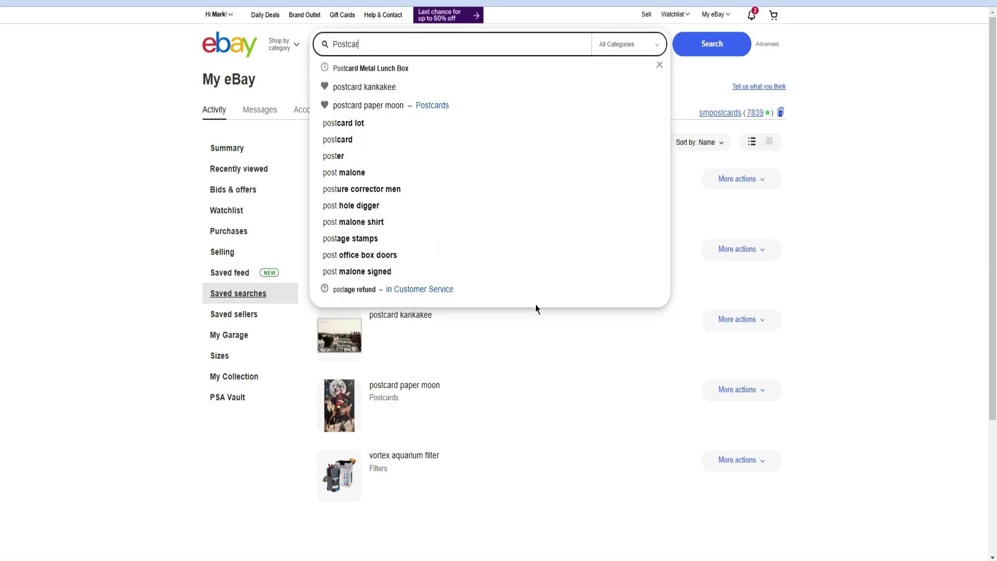
pyautogui.write('d Golden')
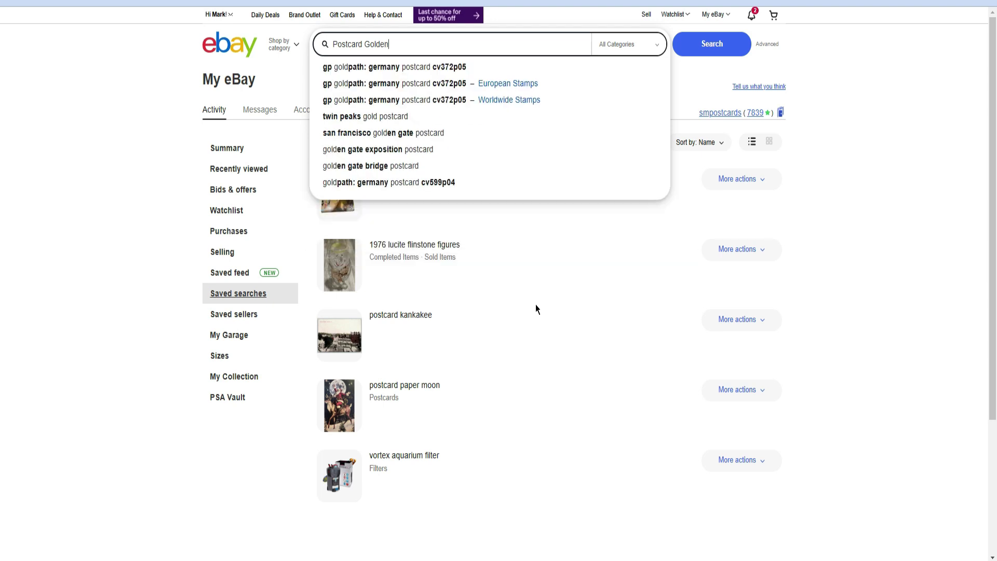
pyautogui.write(' Gate Bridge')
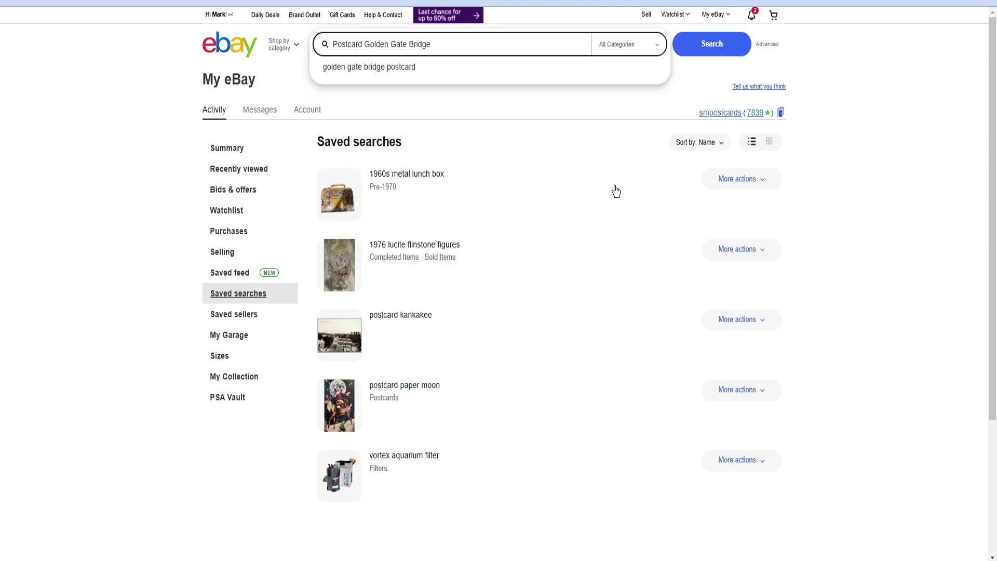
pyautogui.click(698, 47)
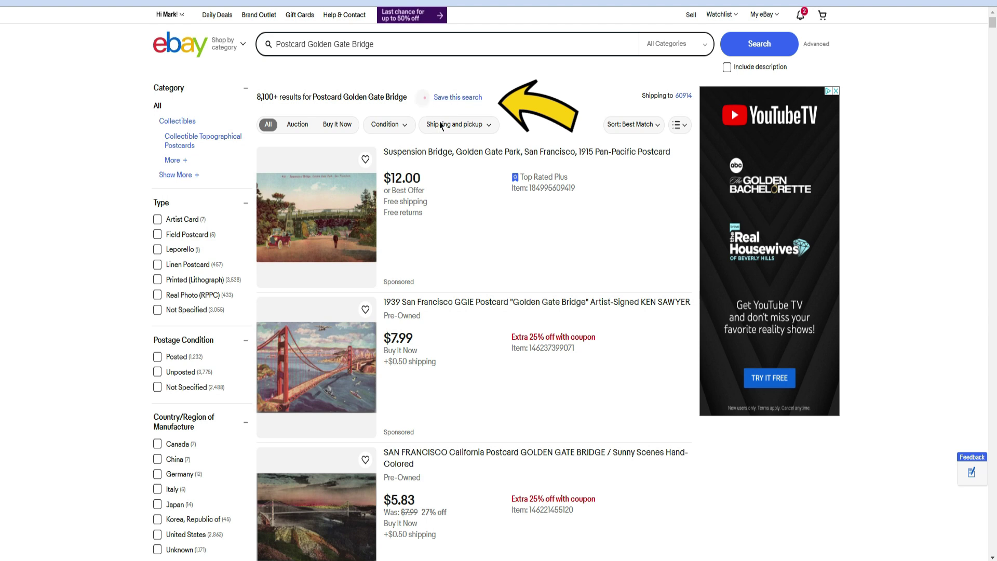
# Save the Postcard Golden Gate Bridge search and dismiss the email alert notice, leaving alerts on.
pyautogui.click(424, 99)
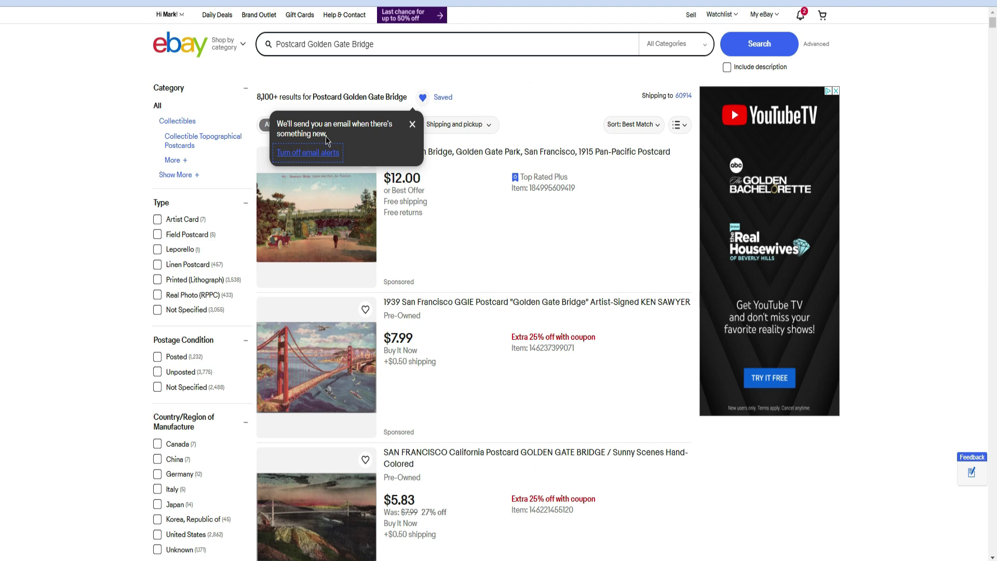
pyautogui.click(517, 224)
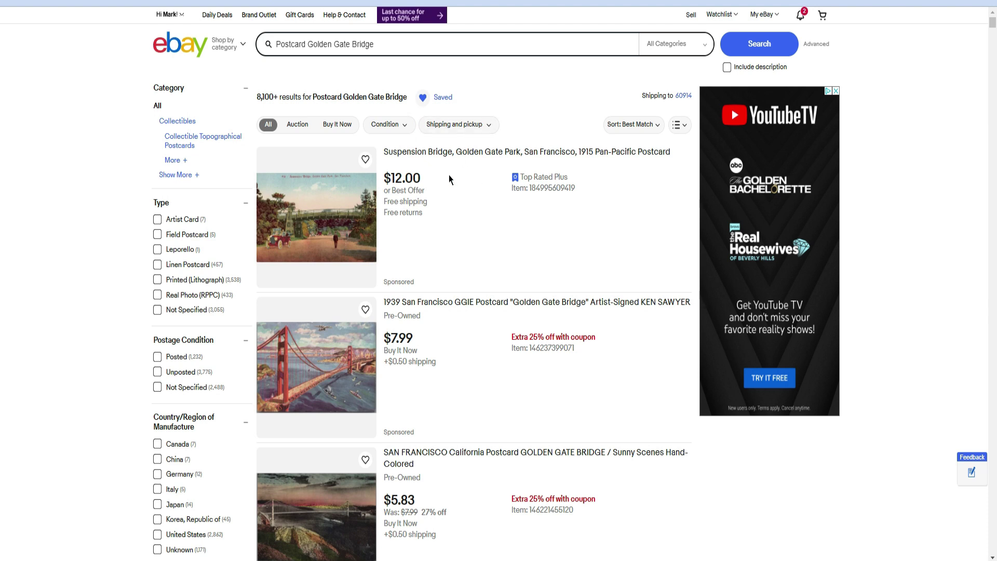
# Go to the saved searches list and rerun the saved "postcard golden gate bridge" search from there.
pyautogui.moveTo(767, 16)
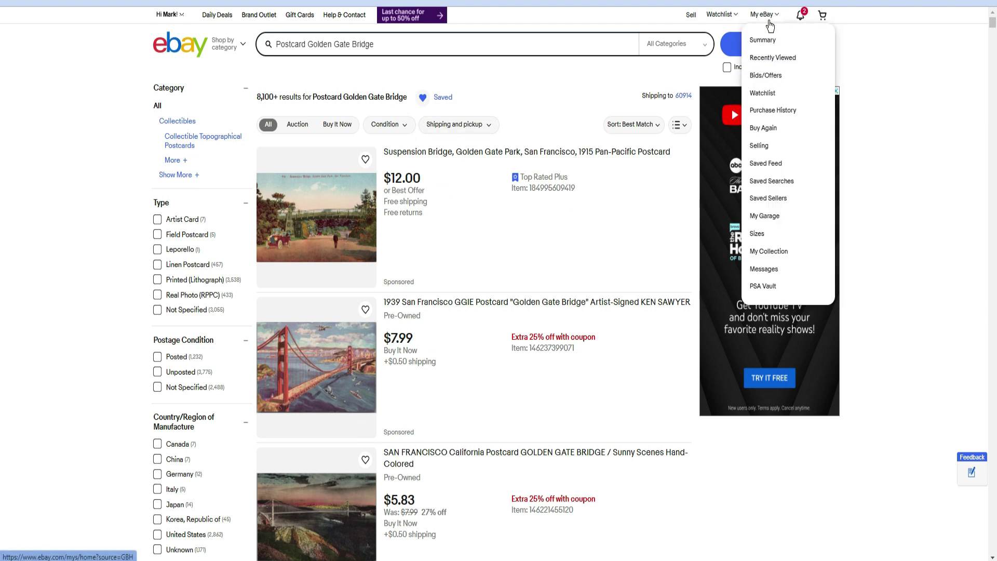
pyautogui.click(768, 183)
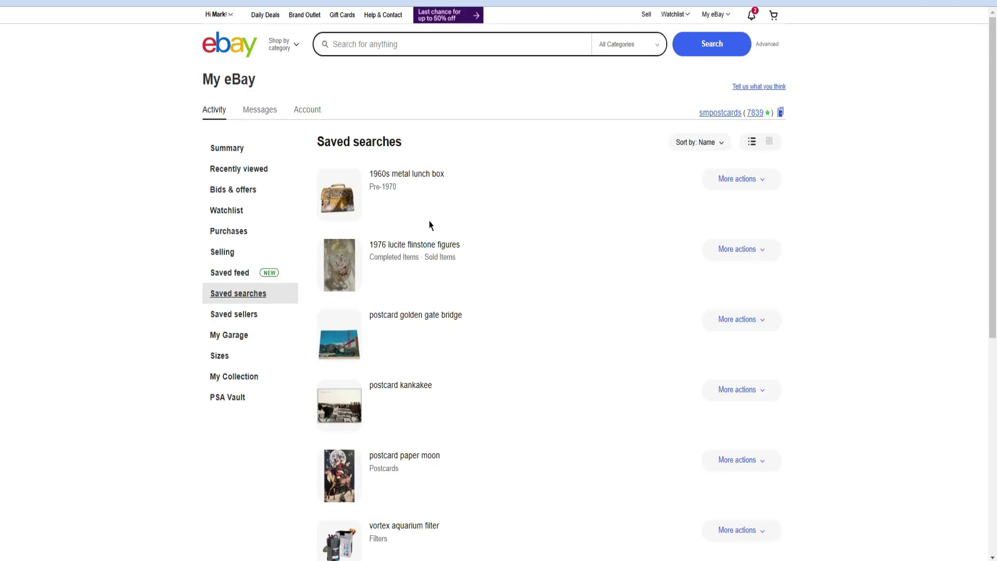
pyautogui.scroll(-3, 418, 374)
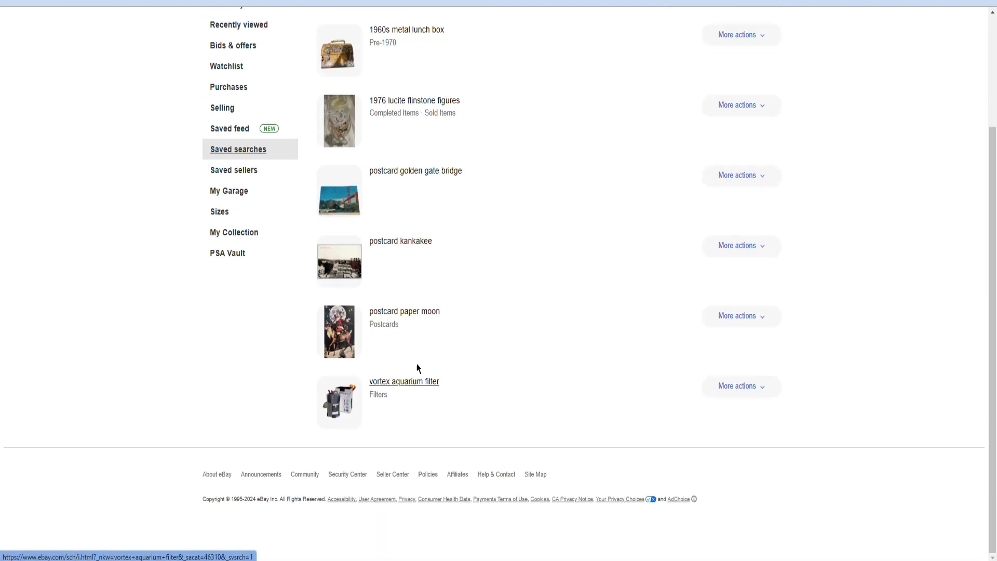
pyautogui.scroll(1, 417, 368)
pyautogui.click(427, 232)
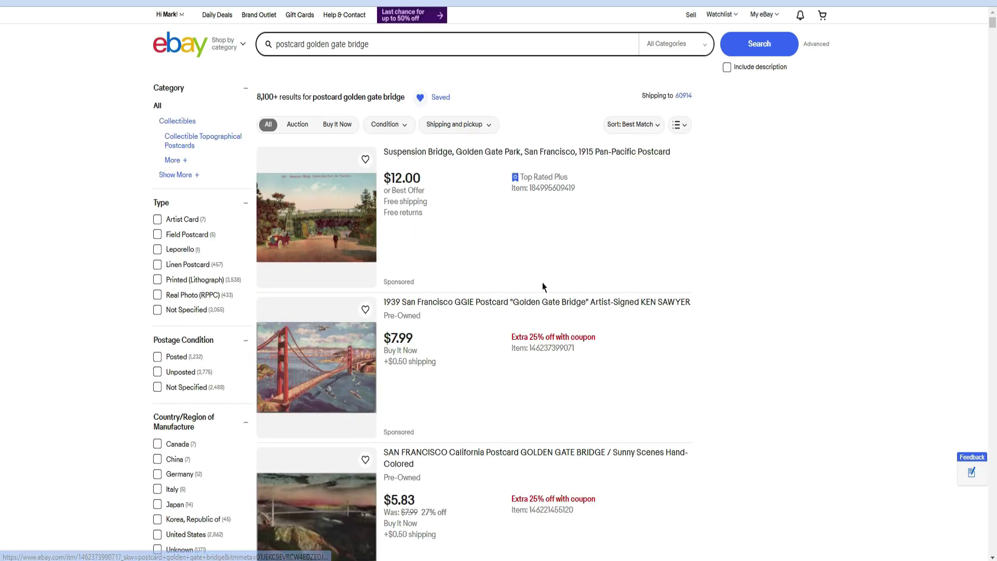
# Return to the saved searches and view the additional actions offered for "postcard golden gate bridge".
pyautogui.moveTo(772, 16)
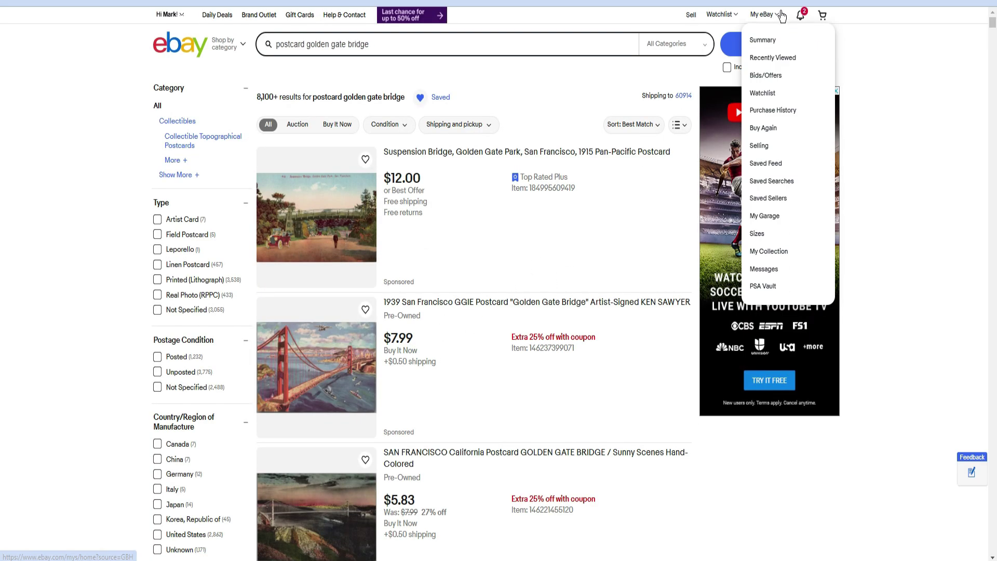
pyautogui.click(761, 181)
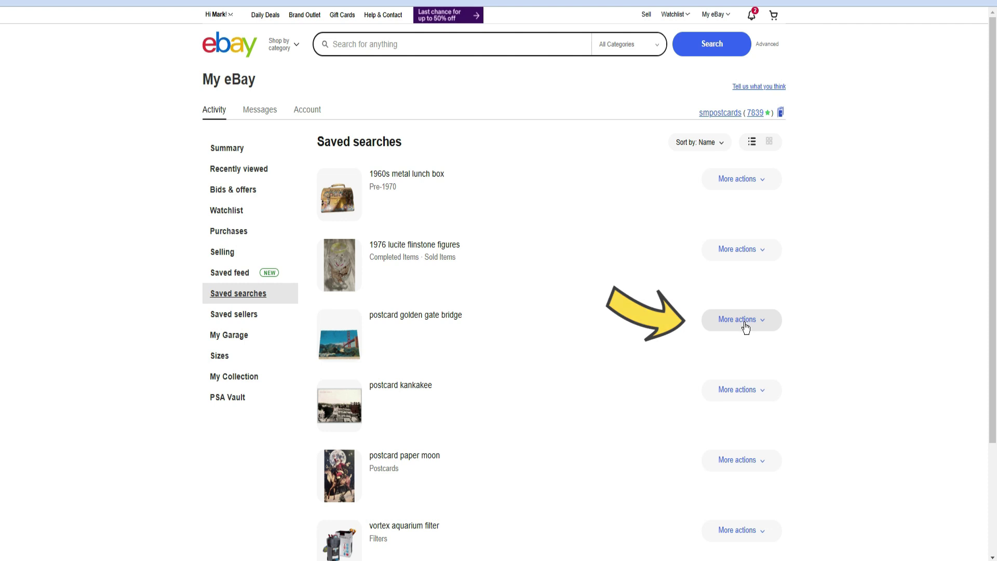
pyautogui.click(762, 321)
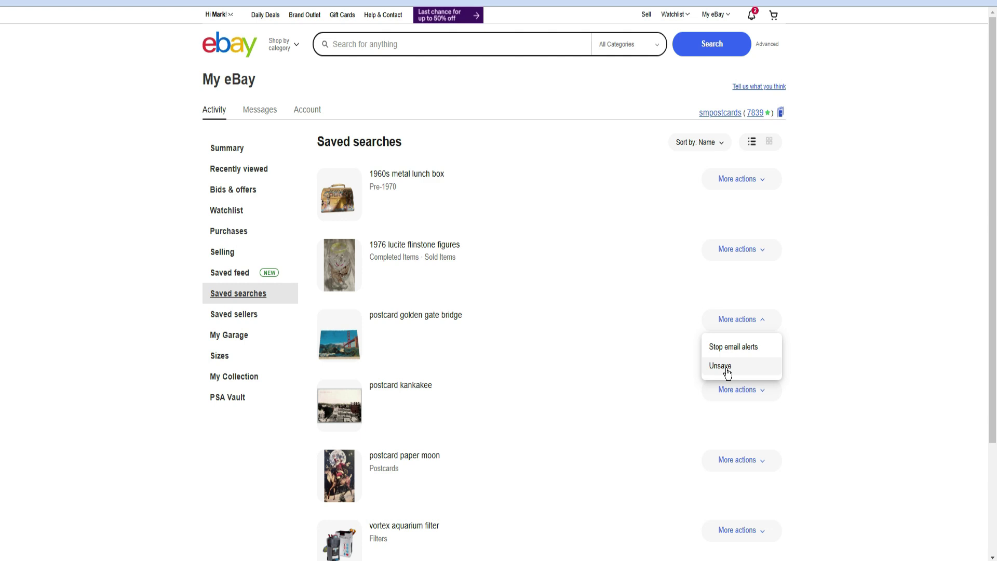
# Unsave the "postcard golden gate bridge" search from its results page and check the saved searches list again.
pyautogui.click(429, 315)
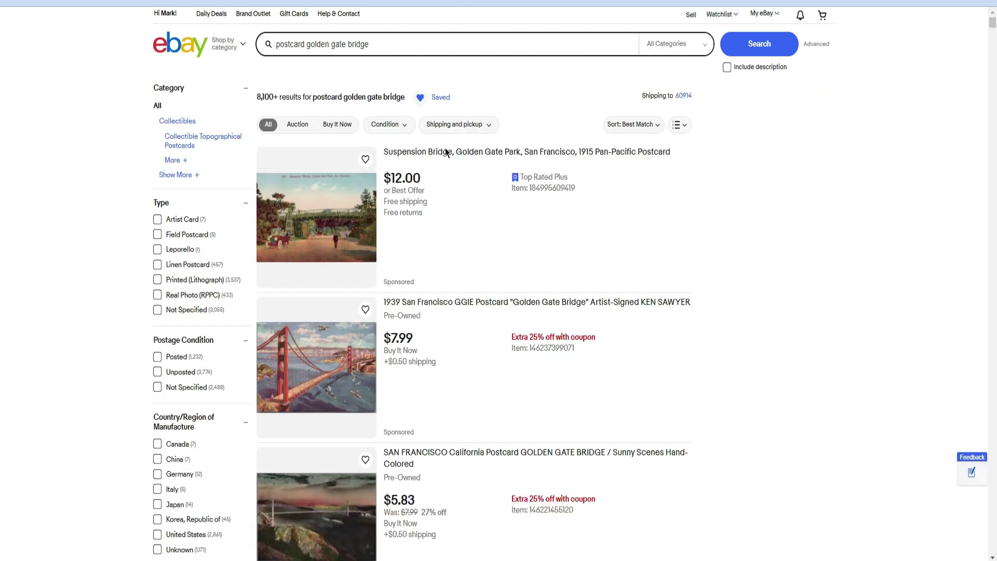
pyautogui.click(419, 96)
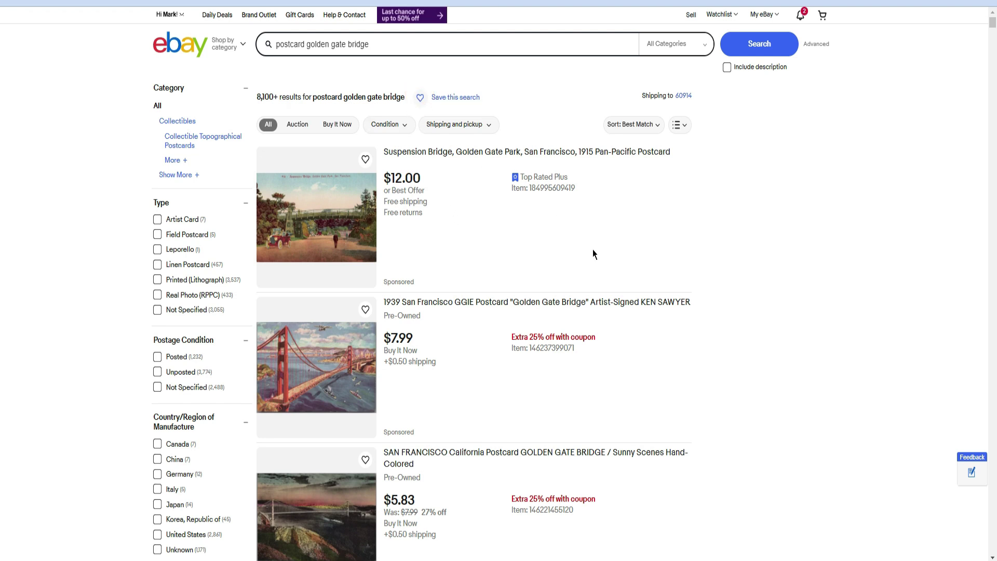
pyautogui.moveTo(782, 23)
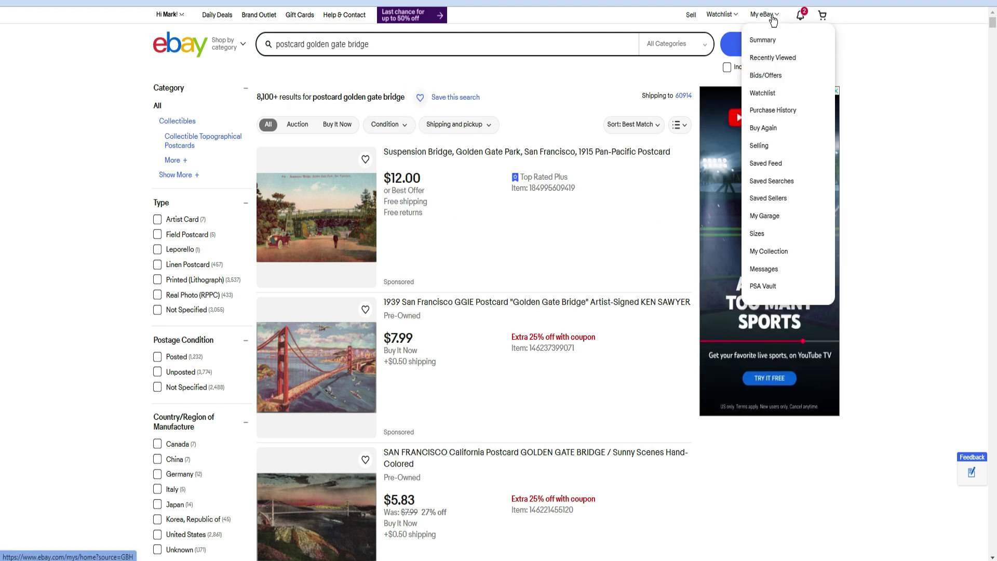
pyautogui.click(767, 182)
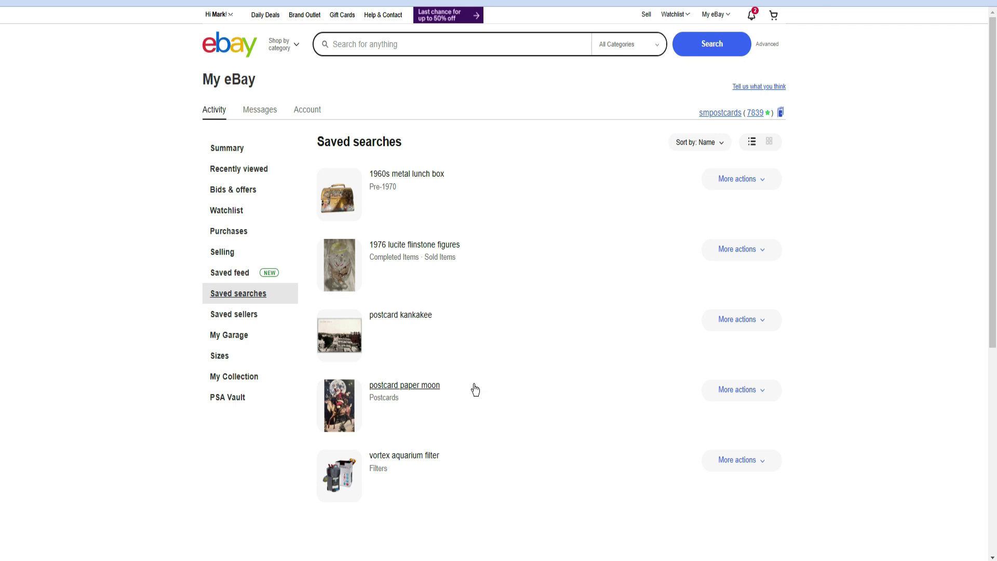
# Open the saved "postcard paper moon" search and examine the title wording of the first paper moon reprint listing.
pyautogui.click(409, 386)
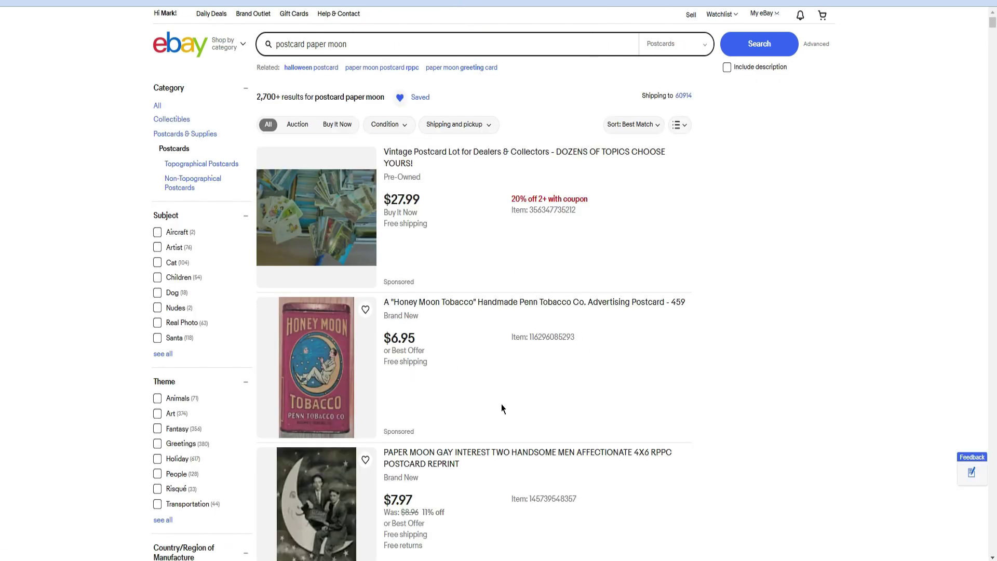
pyautogui.scroll(-2, 502, 408)
pyautogui.scroll(-1, 502, 408)
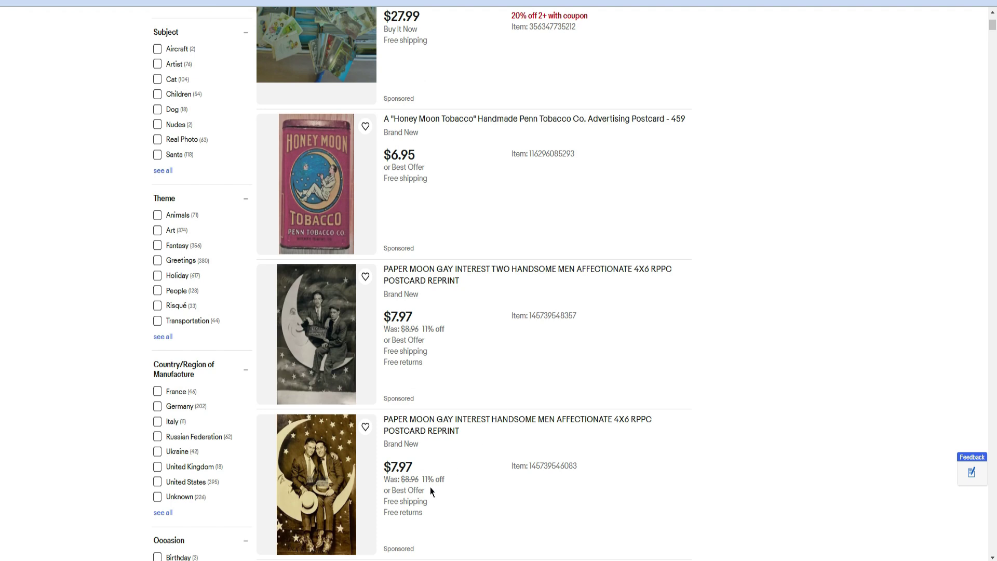
pyautogui.scroll(-1, 431, 490)
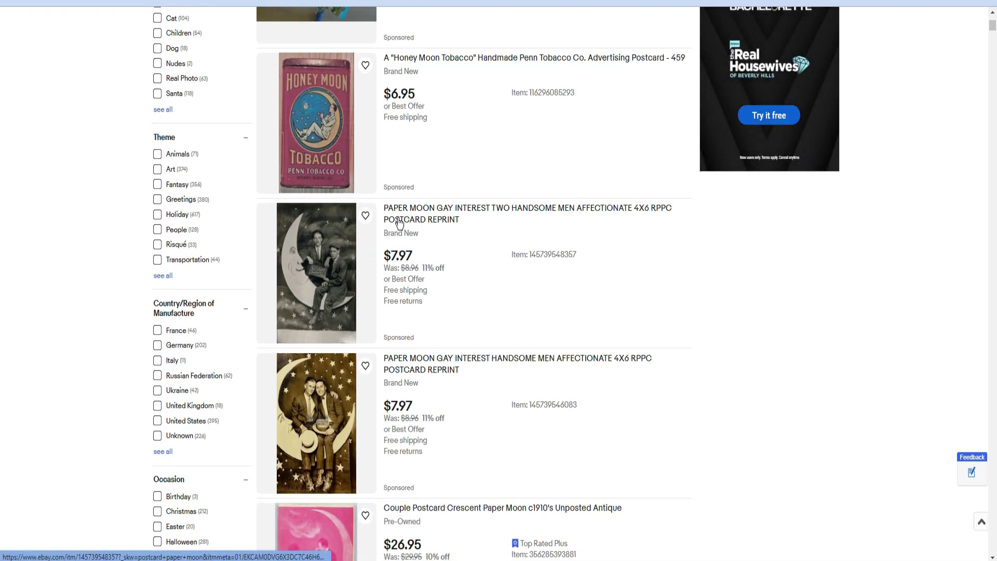
pyautogui.moveTo(382, 208); pyautogui.dragTo(611, 218)
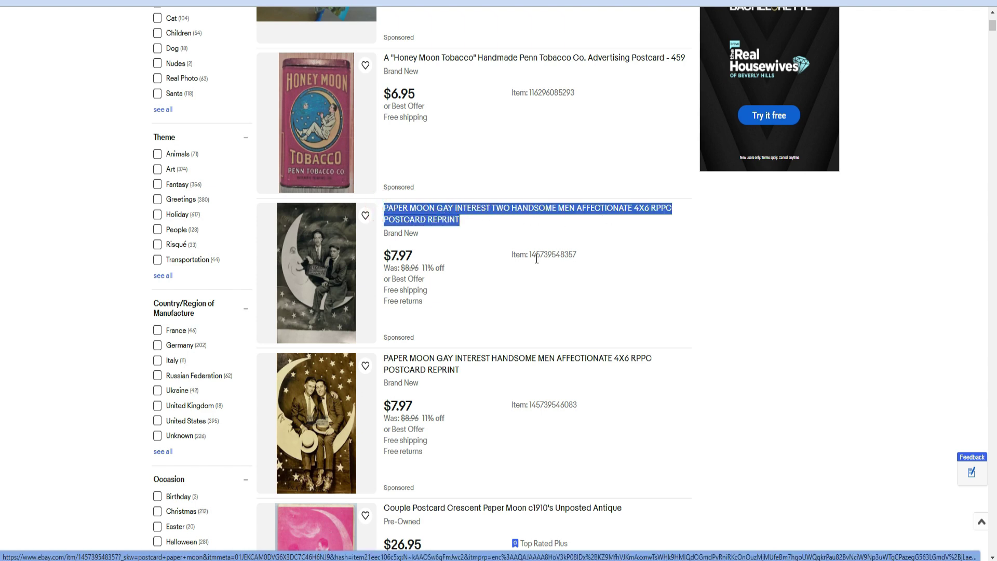
pyautogui.click(468, 272)
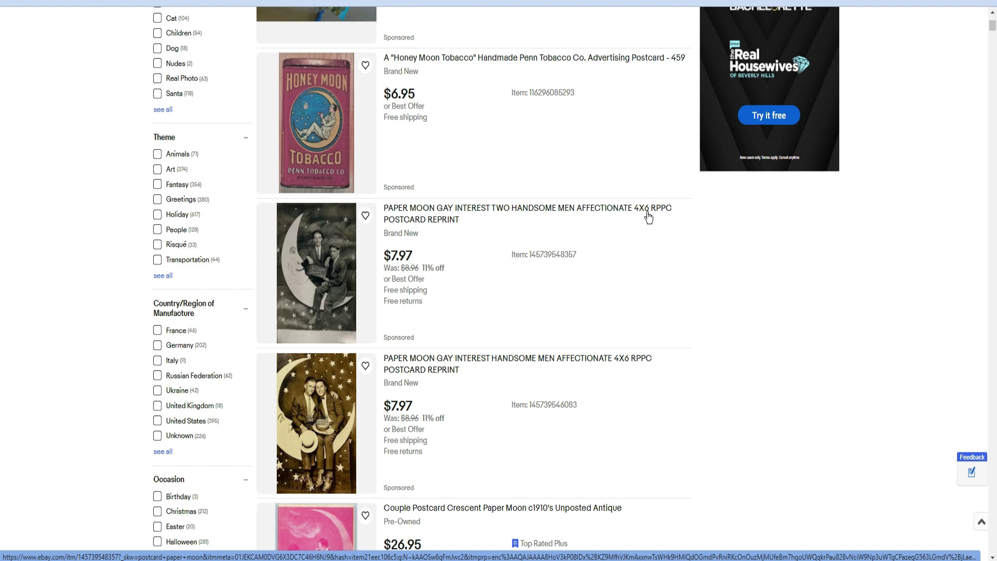
pyautogui.moveTo(430, 222); pyautogui.dragTo(449, 229)
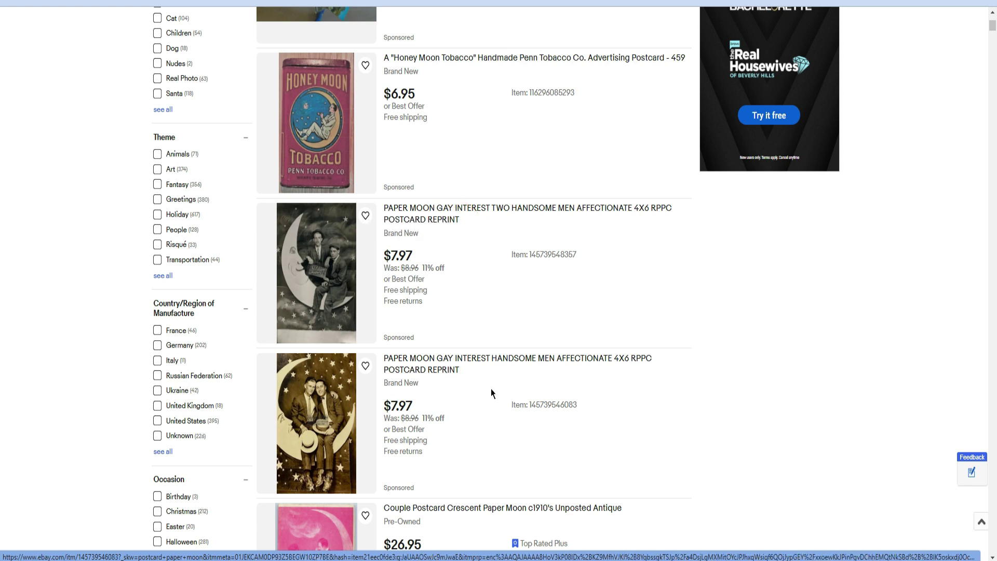
# Browse the paper moon postcard results, comparing the listings' photos, titles and prices.
pyautogui.scroll(-6, 492, 392)
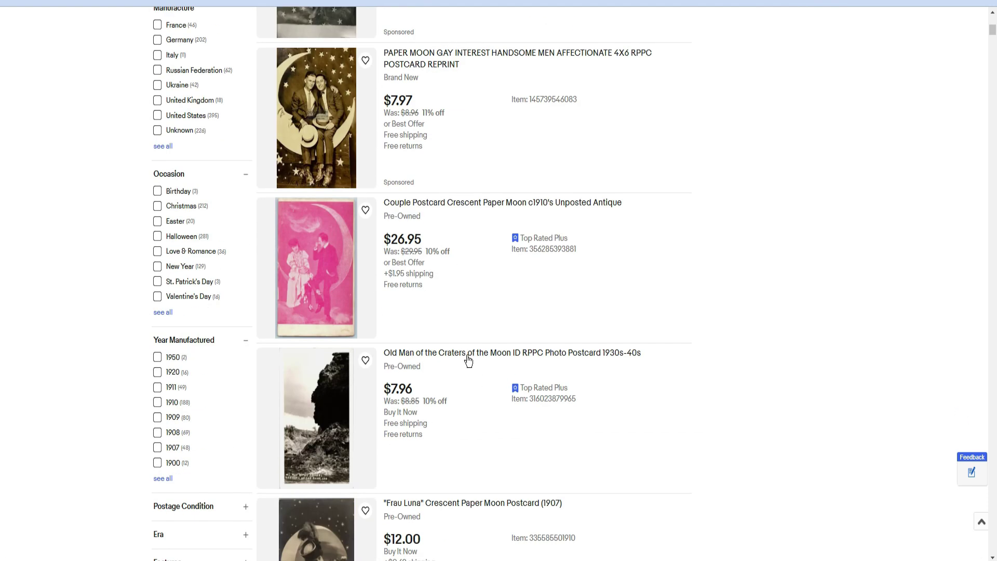
pyautogui.scroll(3, 468, 360)
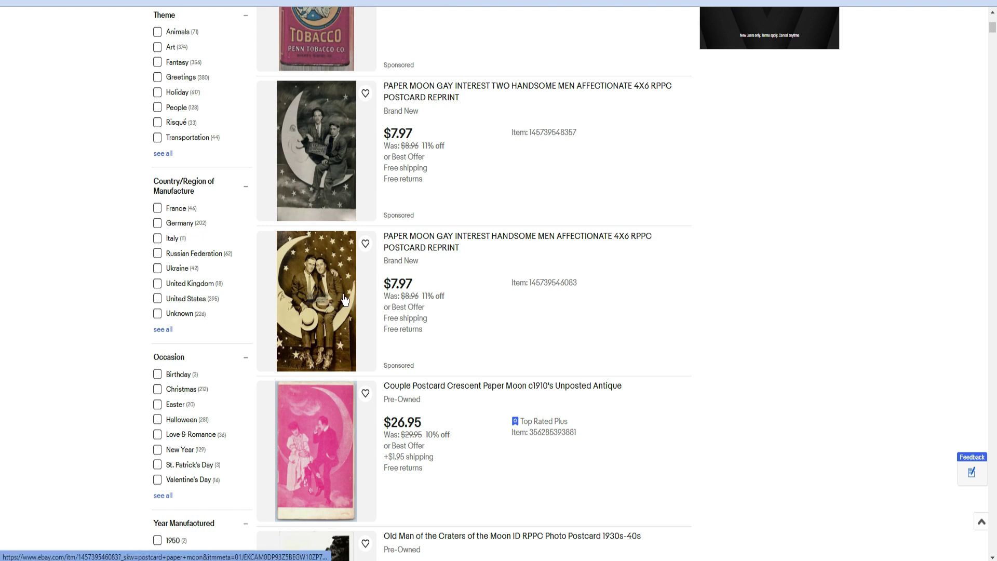
pyautogui.scroll(-3, 469, 390)
pyautogui.scroll(-5, 427, 345)
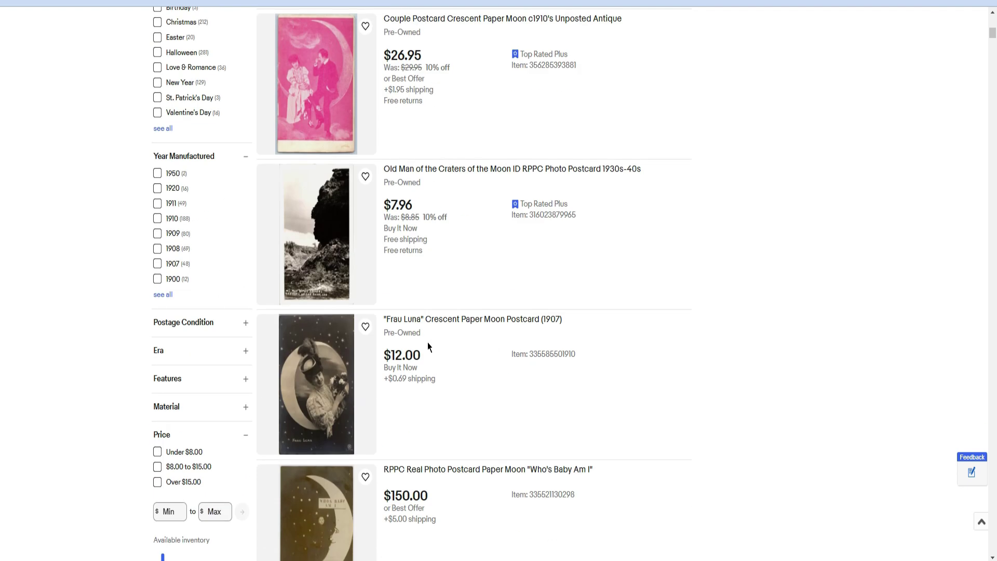
pyautogui.scroll(-2, 428, 346)
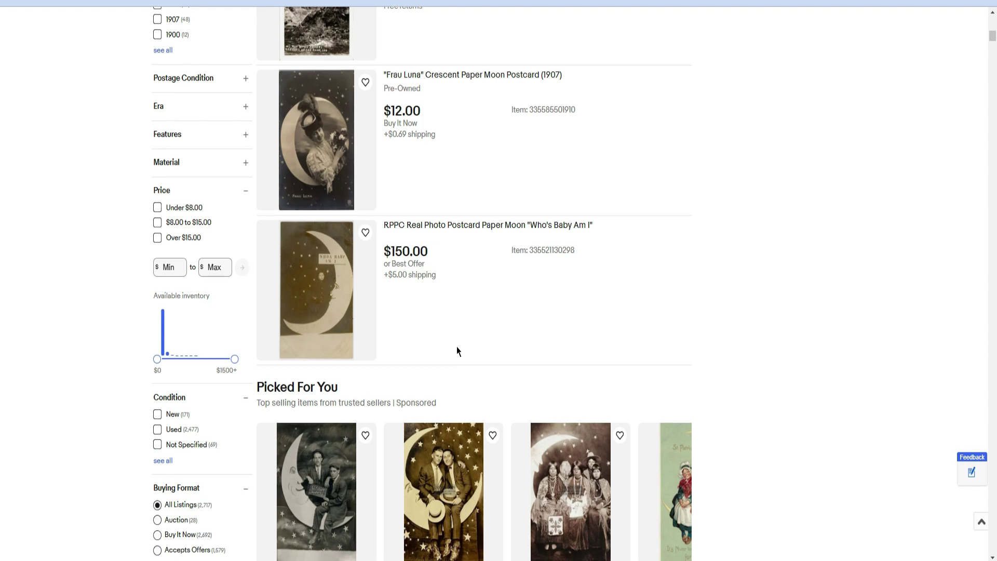
pyautogui.scroll(-5, 456, 347)
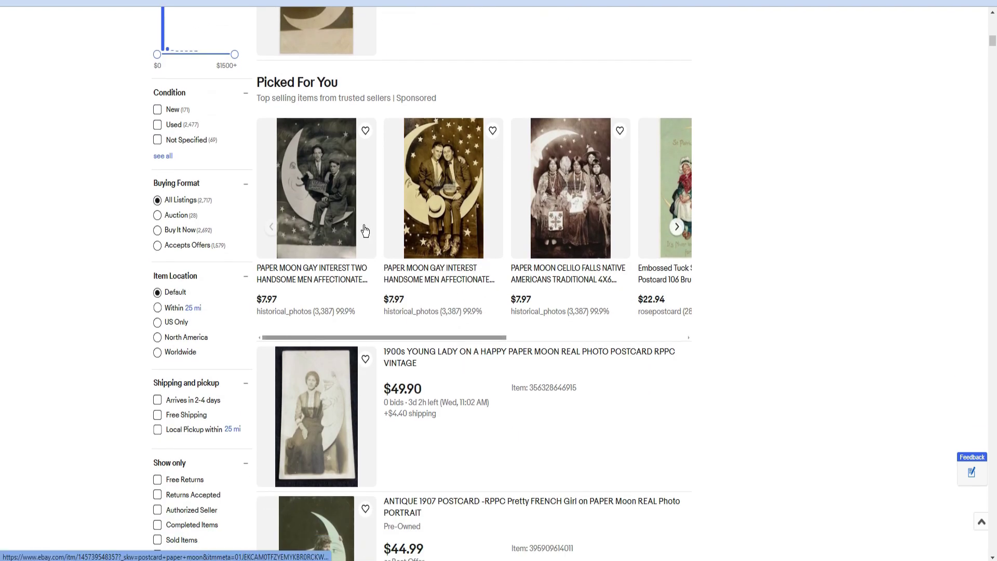
pyautogui.scroll(-2, 469, 439)
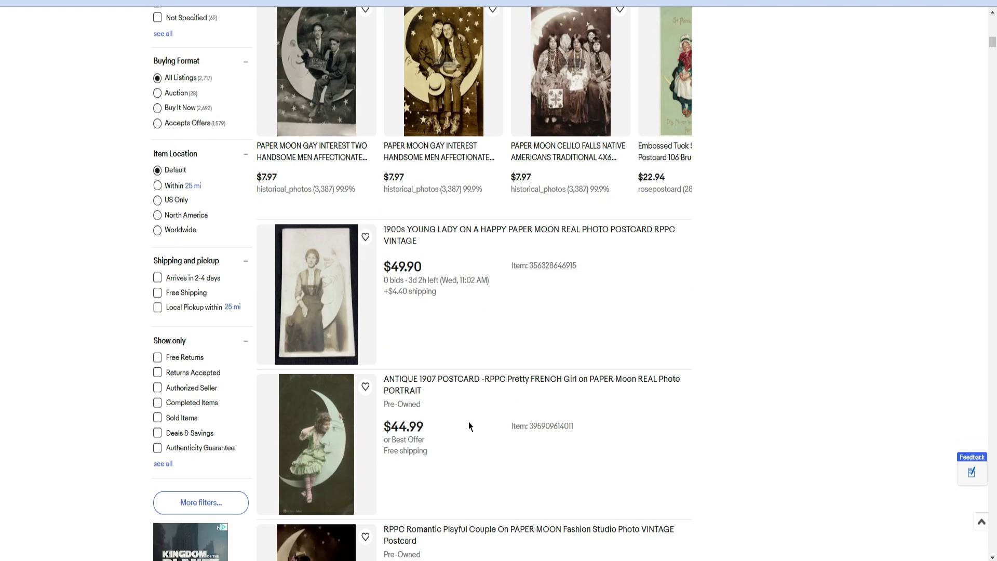
pyautogui.scroll(-2, 428, 363)
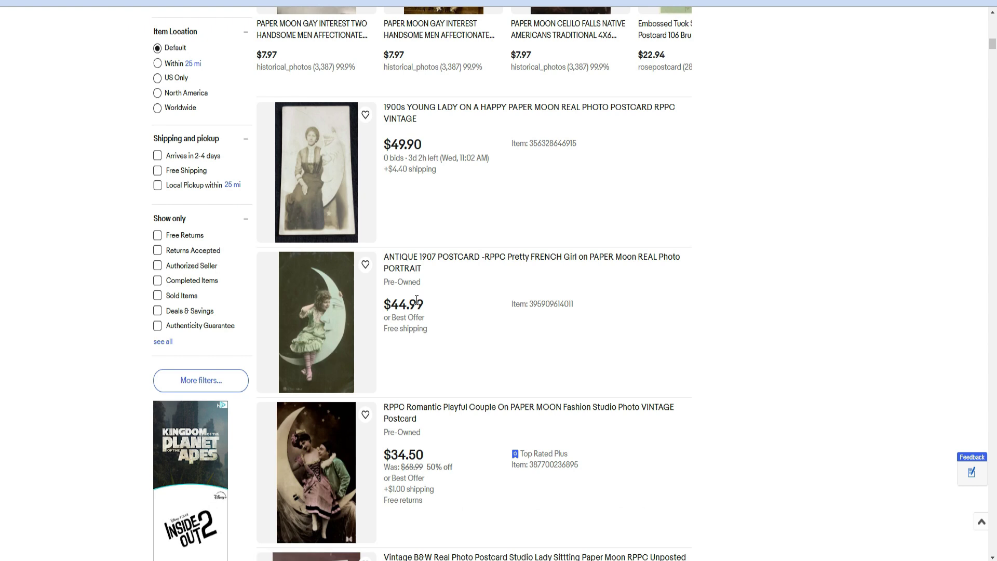
pyautogui.scroll(-1, 430, 375)
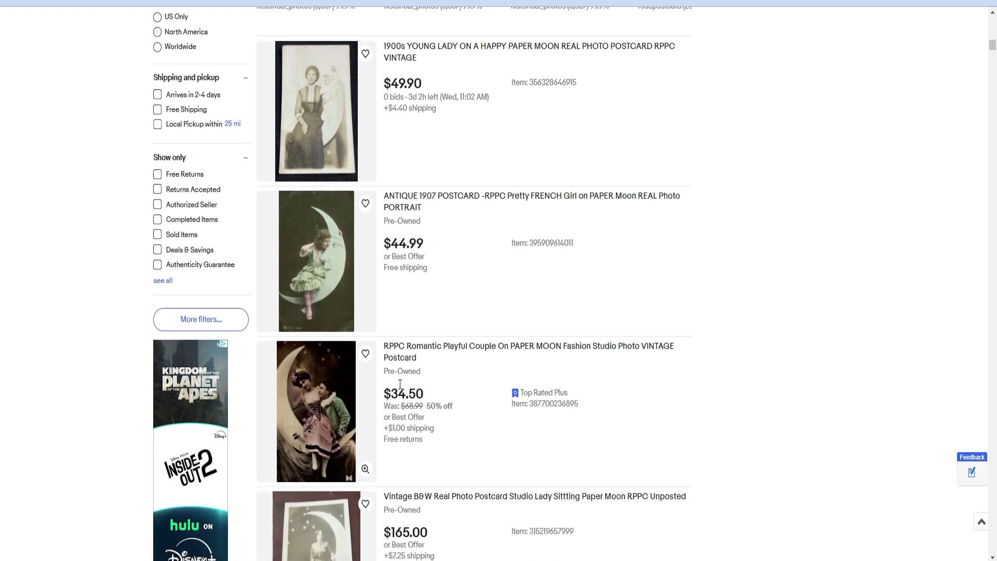
pyautogui.scroll(-3, 395, 404)
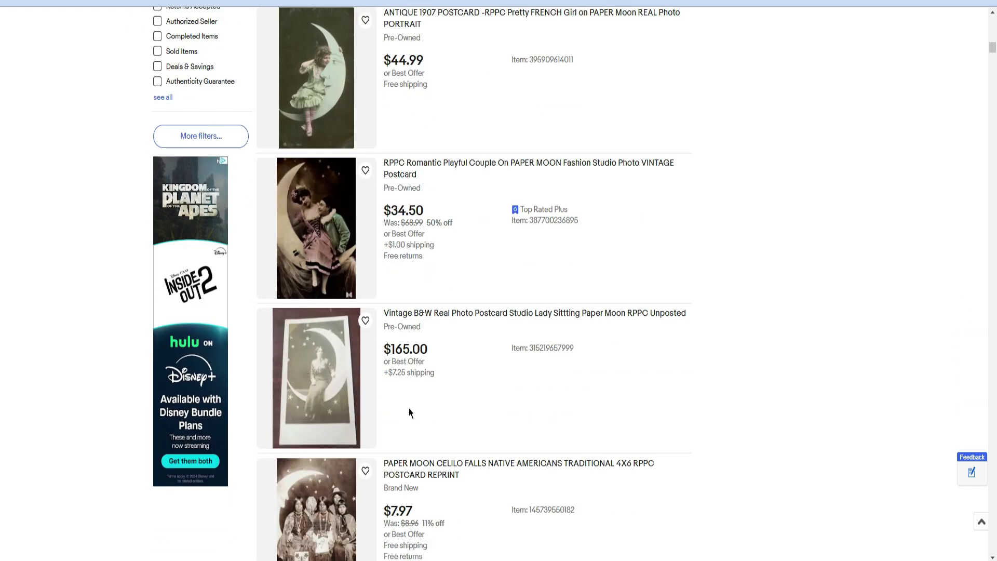
pyautogui.scroll(-1, 409, 406)
pyautogui.scroll(12, 409, 406)
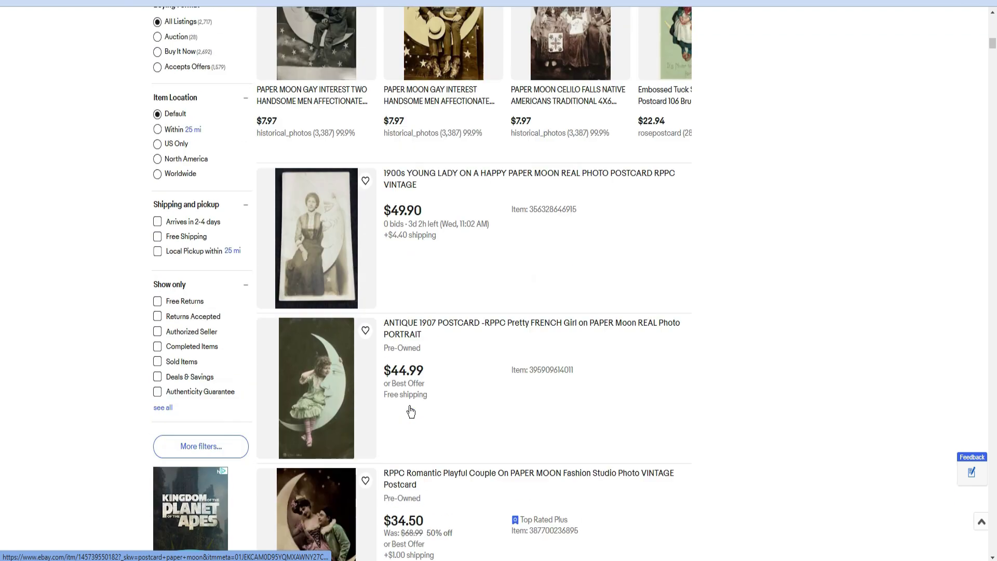
pyautogui.scroll(15, 410, 410)
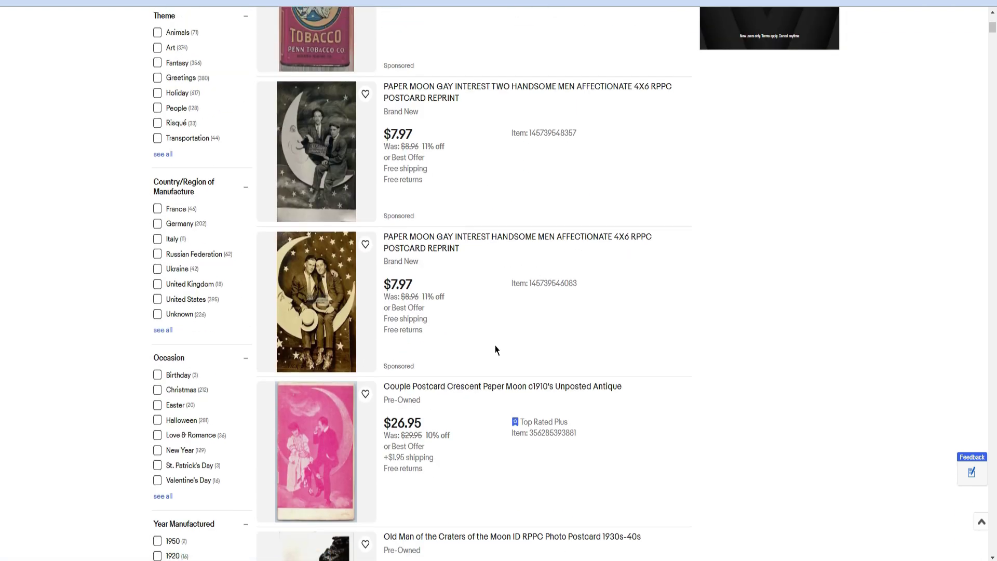
pyautogui.scroll(6, 495, 349)
pyautogui.scroll(1, 521, 296)
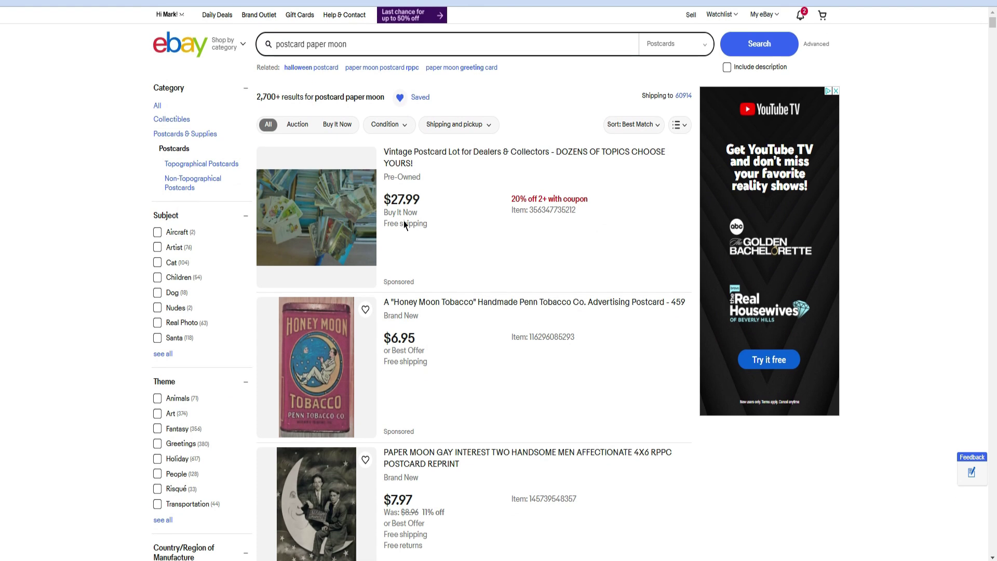
# Keep the "postcard paper moon" search saved using its save toggle and return to the saved searches list.
pyautogui.click(400, 98)
pyautogui.moveTo(758, 17)
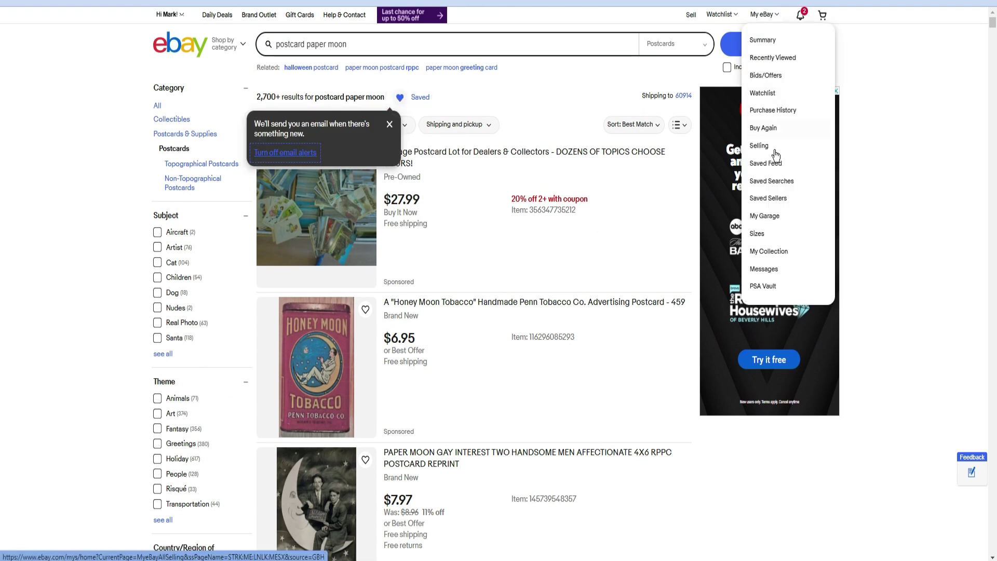
pyautogui.click(764, 183)
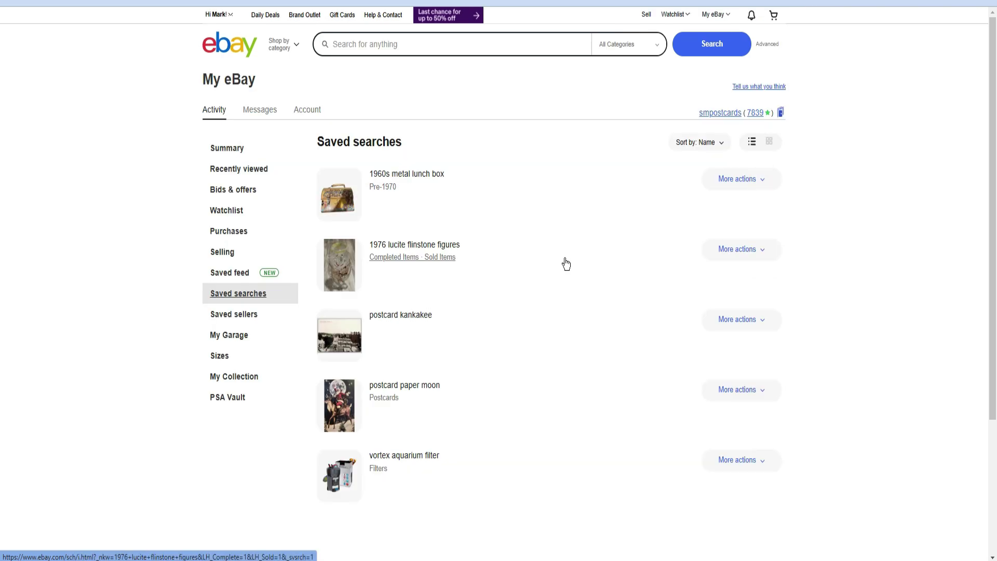